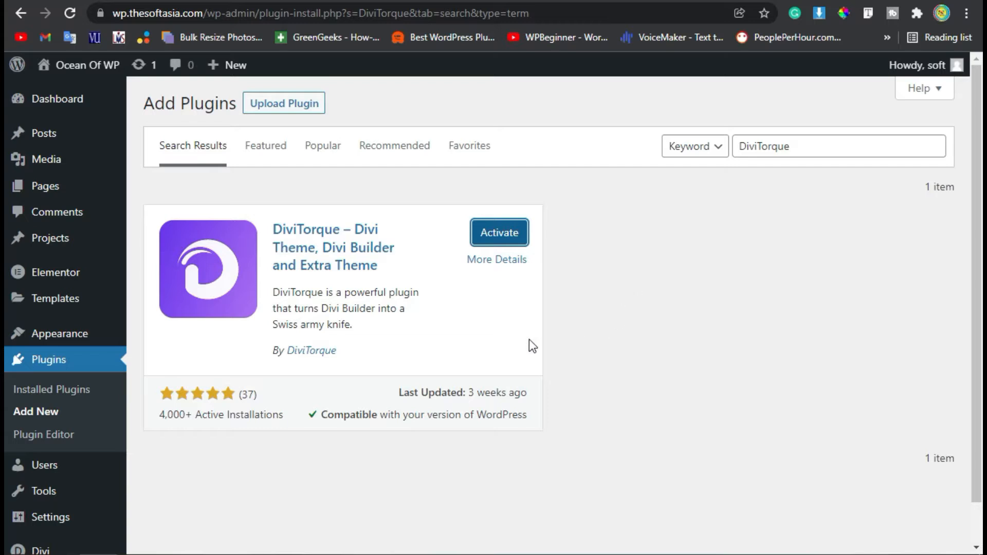
- Activate the DiviTorque plugin and scroll through its settings page
left_click(510, 241)
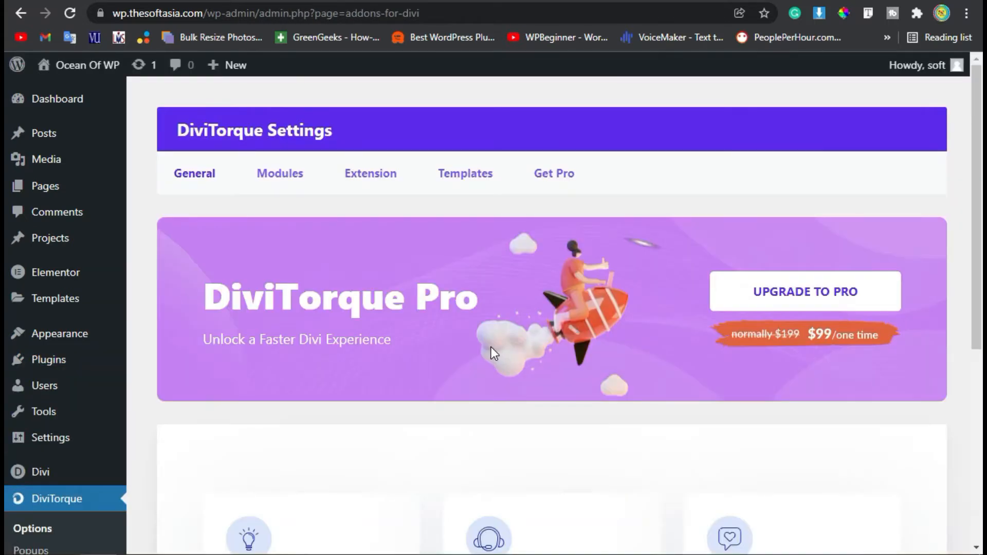
scroll(491, 347, "down", 4)
scroll(437, 396, "down", 4)
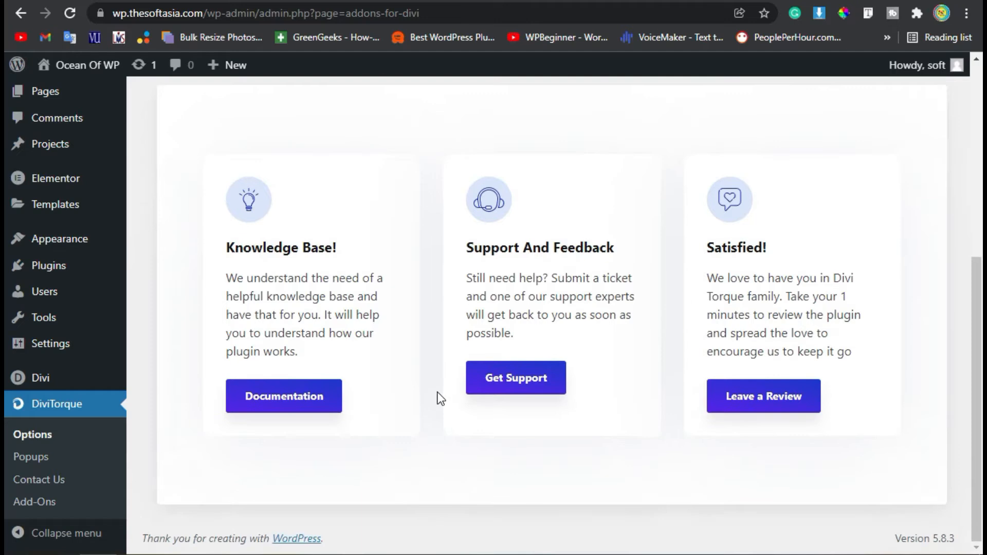
scroll(436, 396, "up", 8)
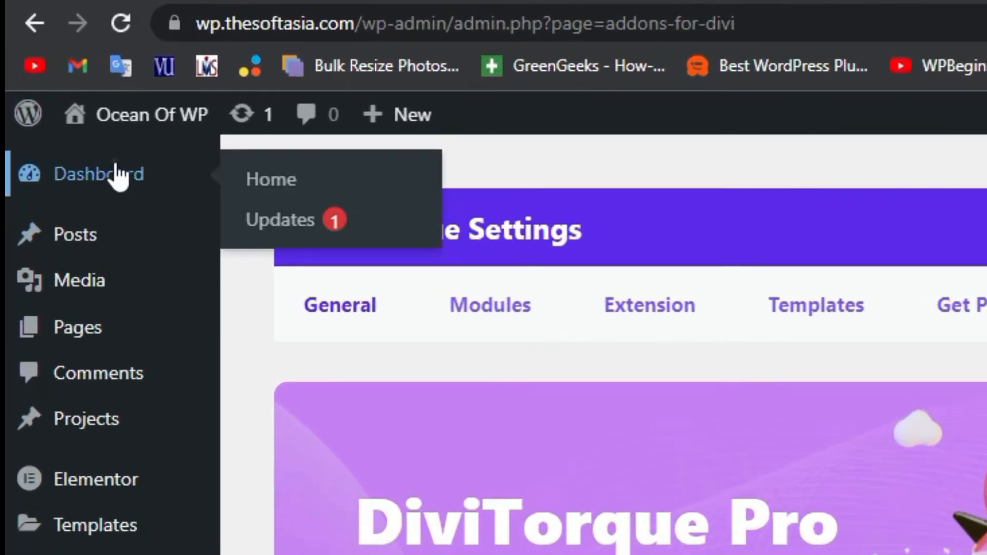
- Create a new post and choose to build it with the Divi Builder
left_click(64, 95)
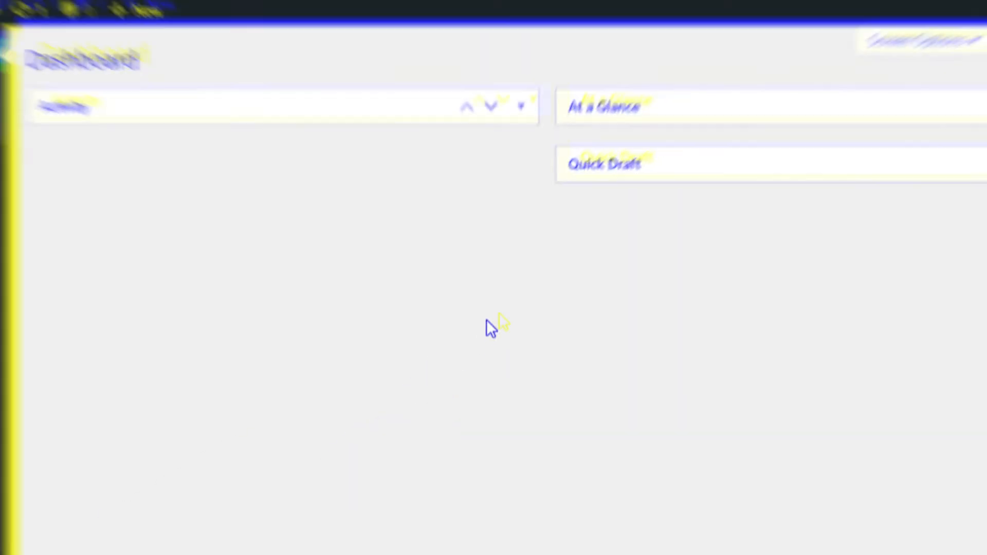
mouse_move(50, 216)
mouse_move(31, 193)
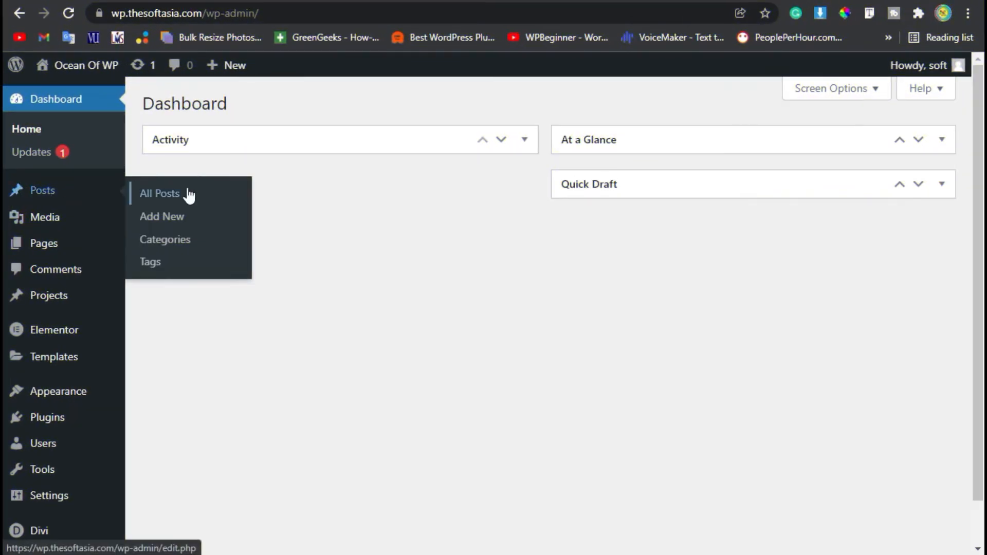
left_click(192, 220)
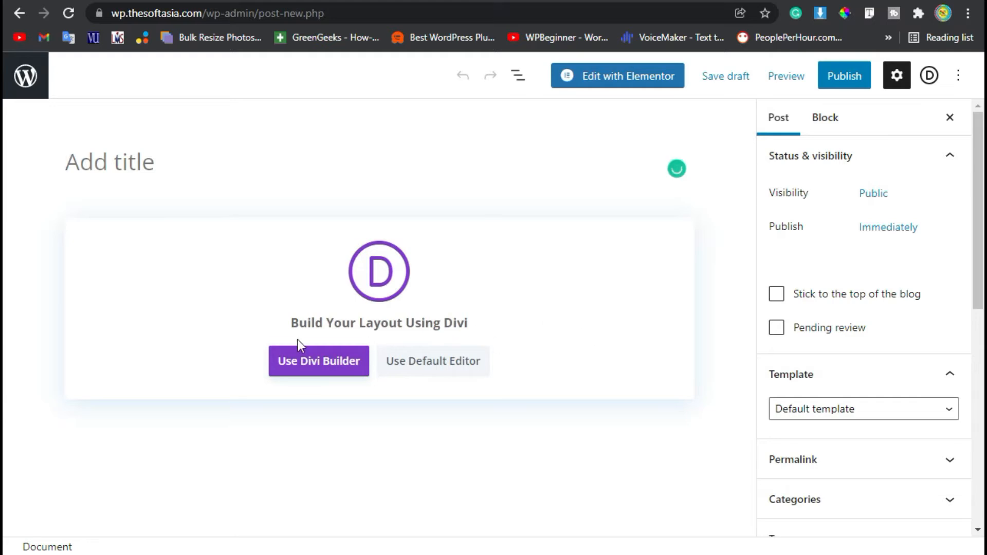
left_click(326, 366)
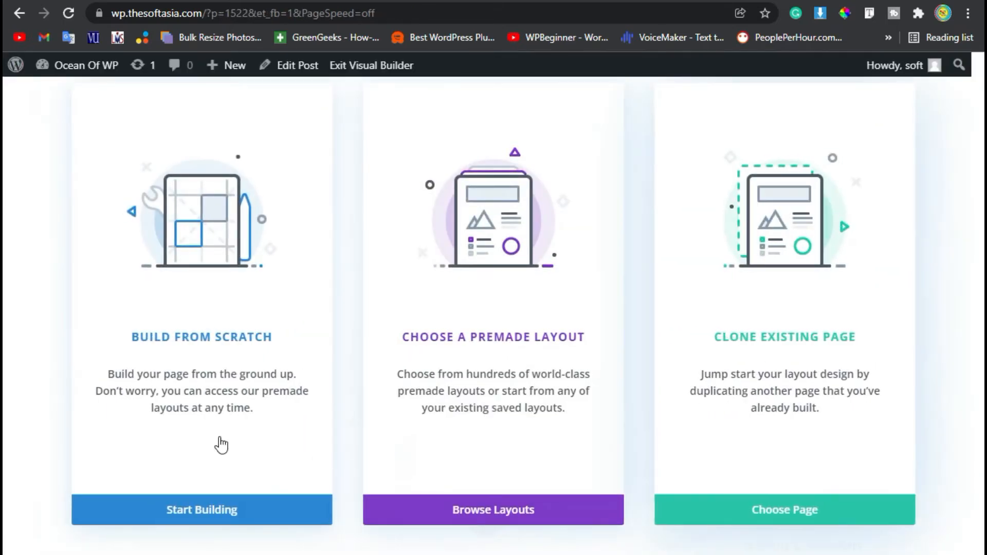
- Start building from scratch and insert a Torque Gradient Heading module
left_click(194, 510)
left_click(281, 404)
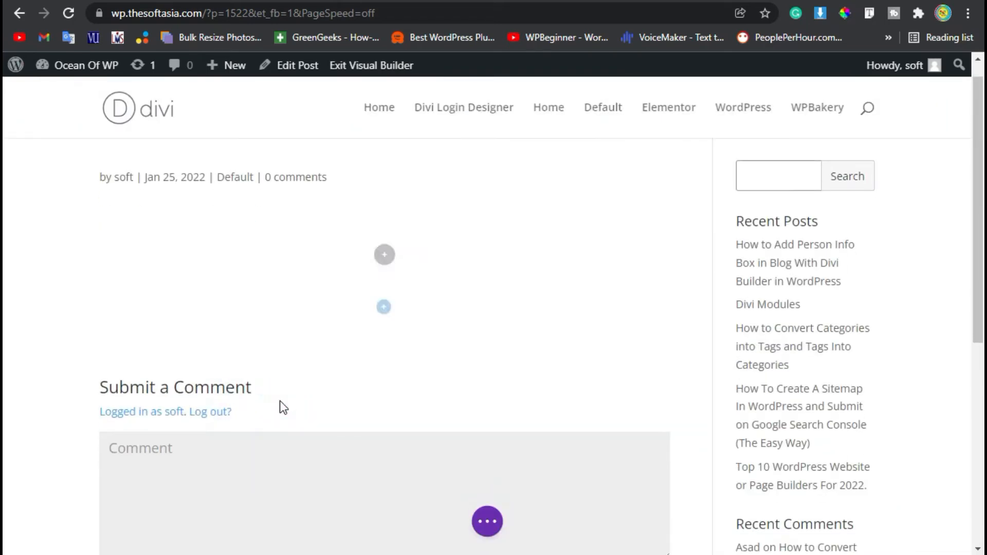
scroll(360, 380, "down", 15)
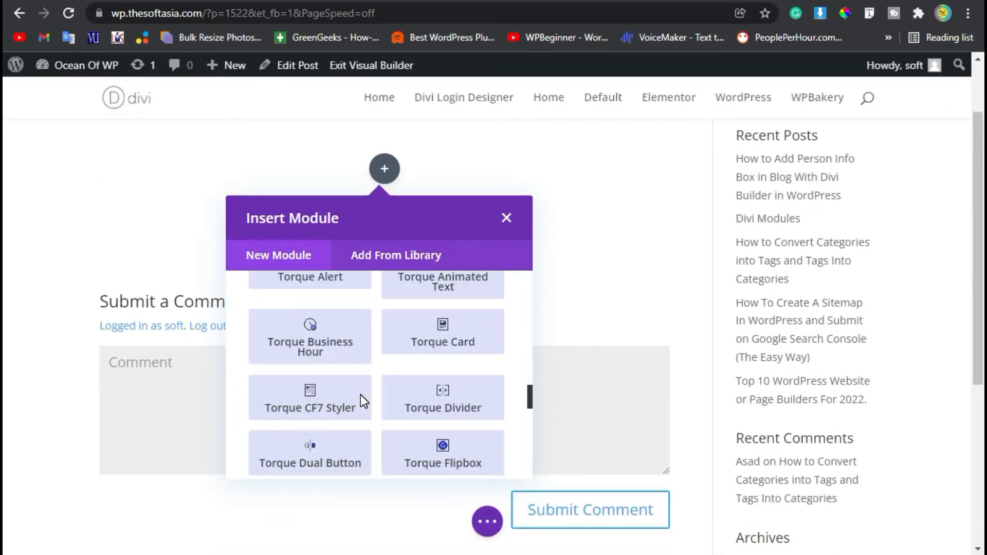
scroll(378, 354, "up", 2)
scroll(332, 388, "down", 2)
scroll(429, 401, "down", 2)
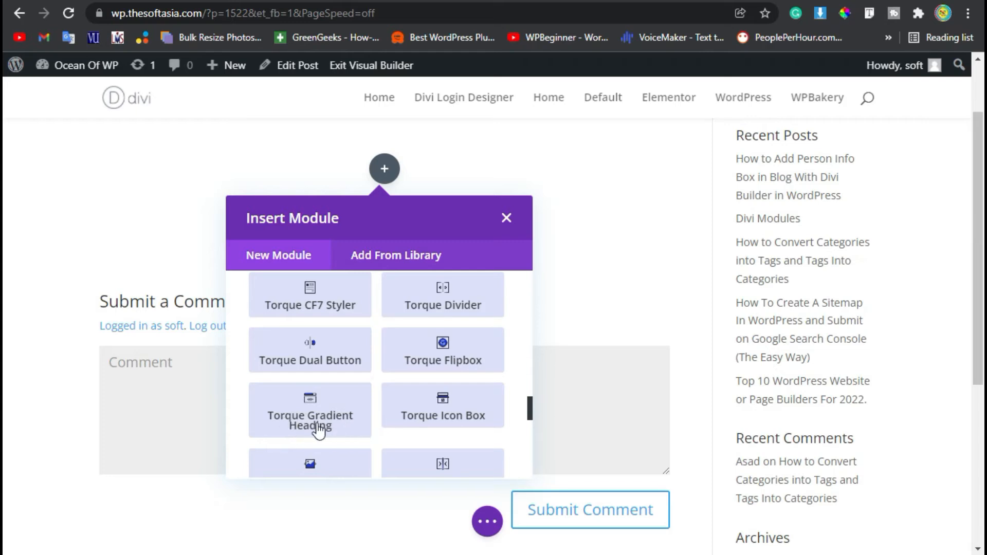
left_click(296, 408)
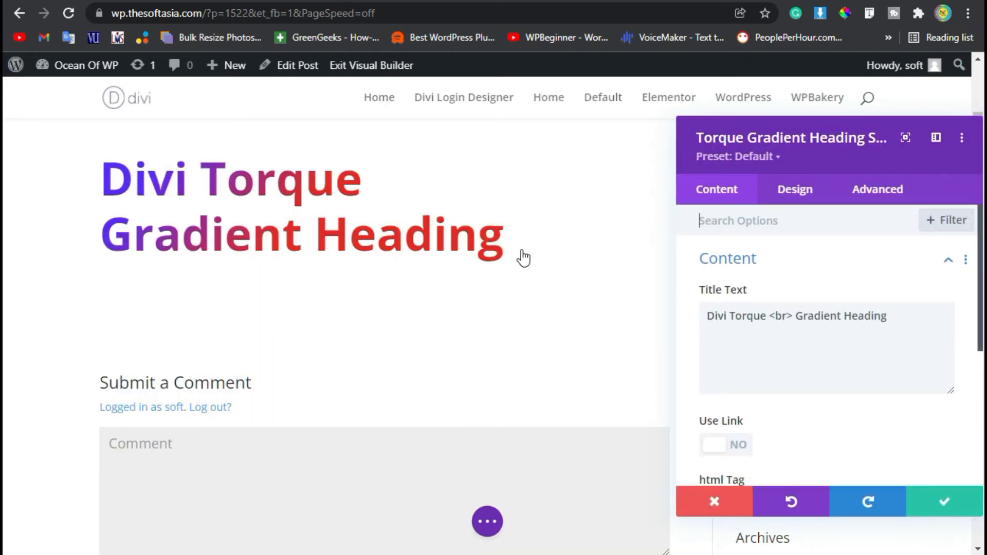
- Set the heading's title text to "SoftaAsia <br> Lead to Learn"
left_click_drag(767, 318, 708, 318)
type("SoftaAsia")
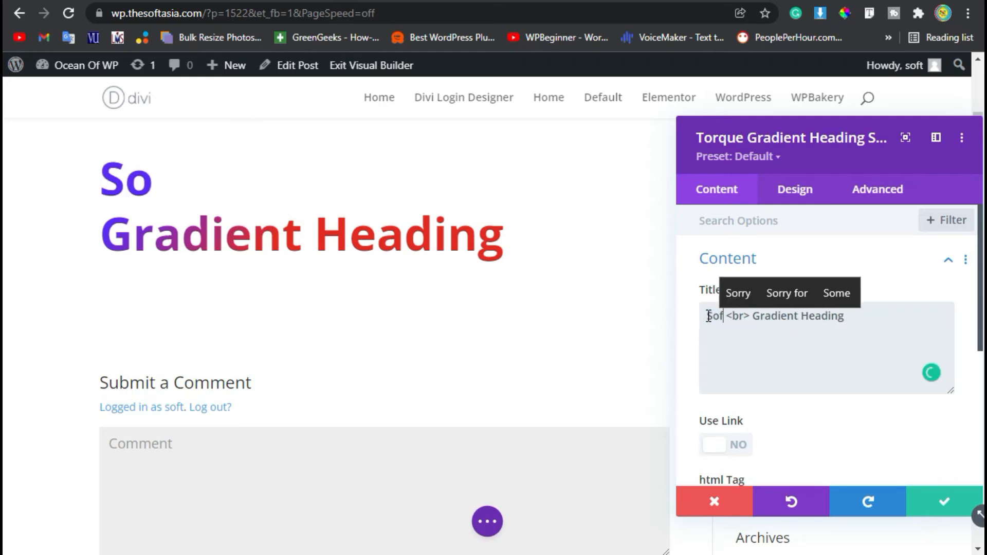
left_click_drag(786, 316, 884, 313)
type("Lead to Lea")
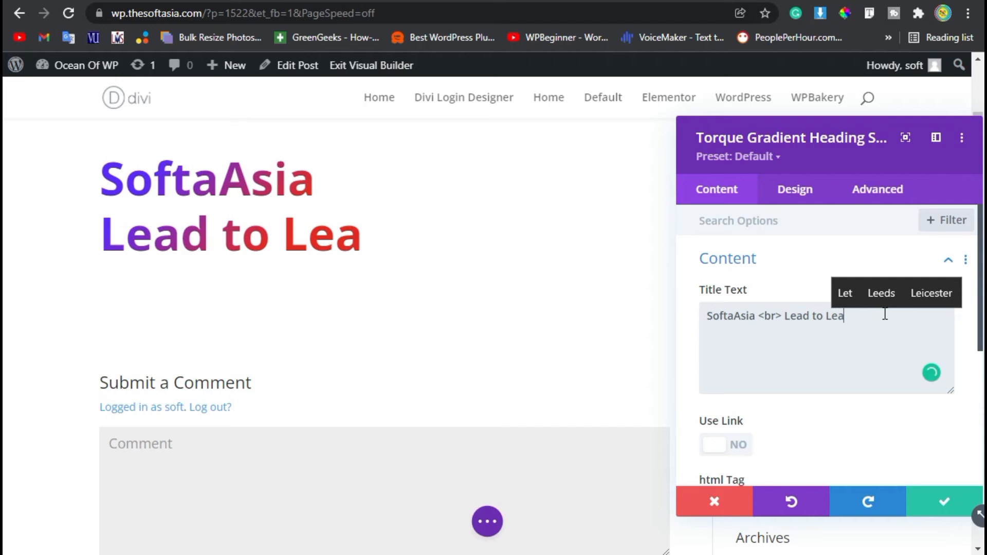
type("rn")
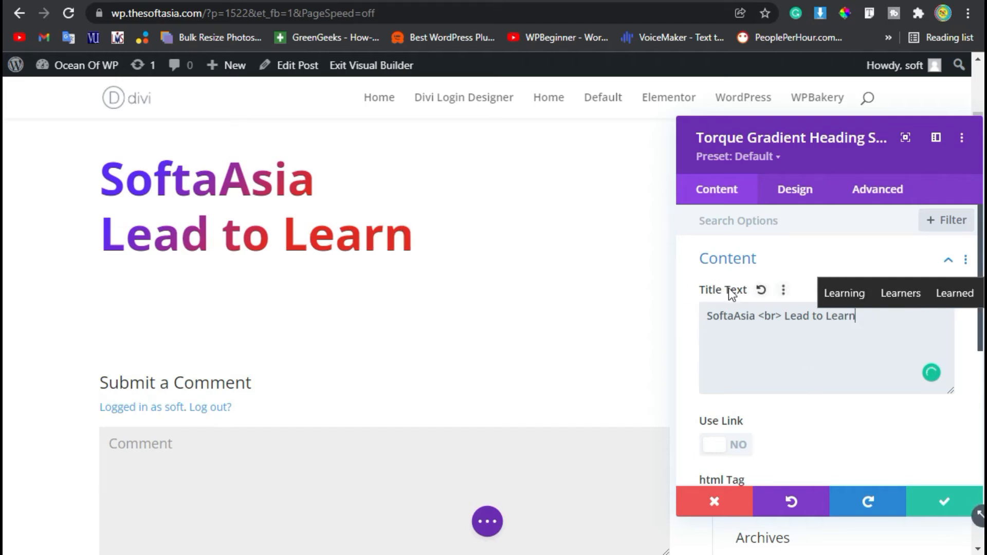
- Keep the html tag at h1 and open the Gradient design options
scroll(746, 391, "down", 5)
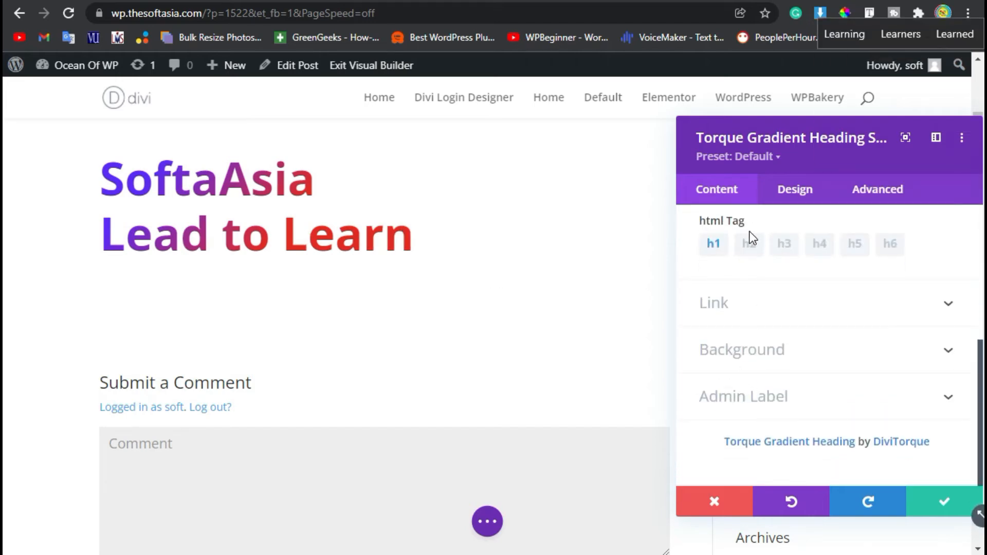
left_click(751, 243)
left_click(782, 245)
left_click(713, 245)
left_click(789, 193)
left_click(754, 270)
scroll(747, 437, "down", 4)
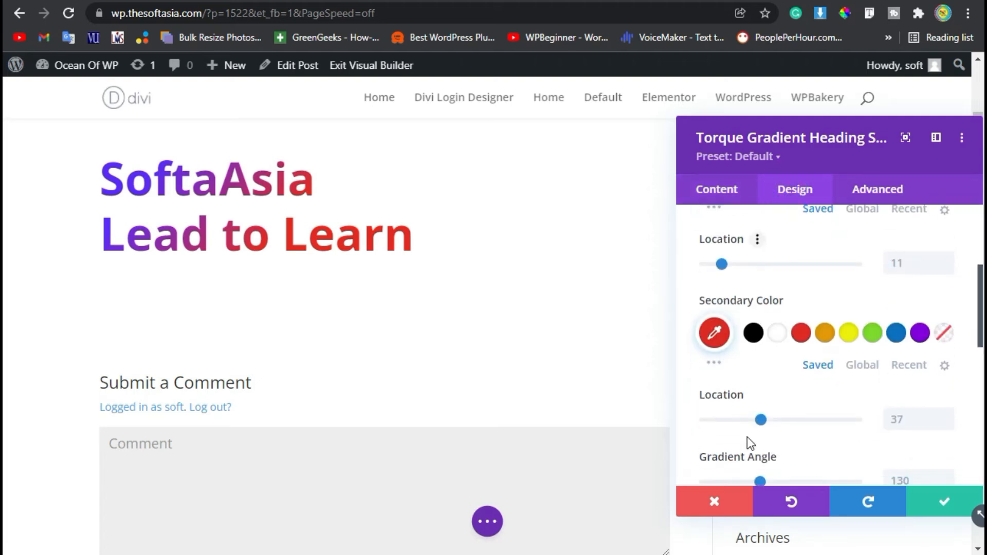
- Try several swatches and set the gradient's primary color to green
scroll(750, 435, "up", 2)
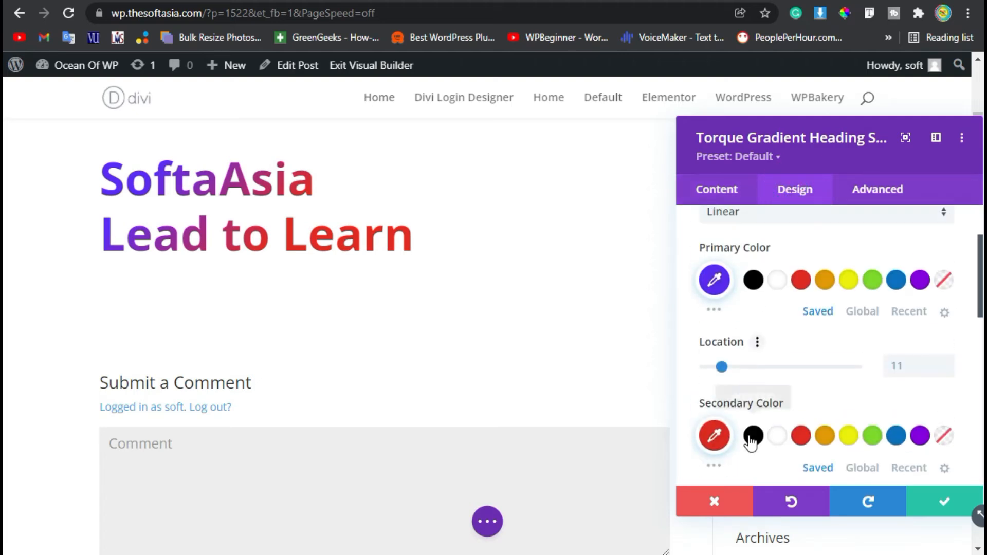
left_click(849, 280)
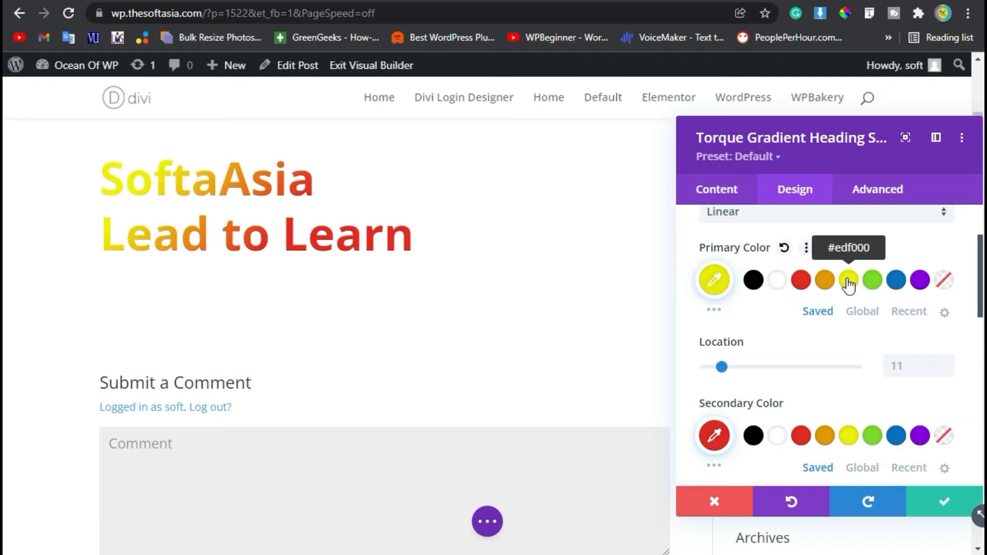
left_click(920, 282)
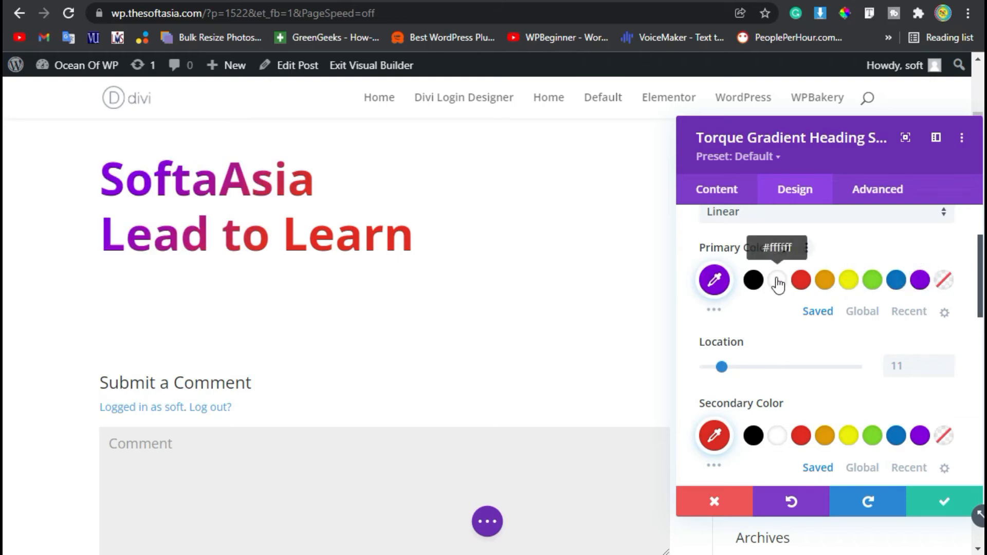
left_click(753, 280)
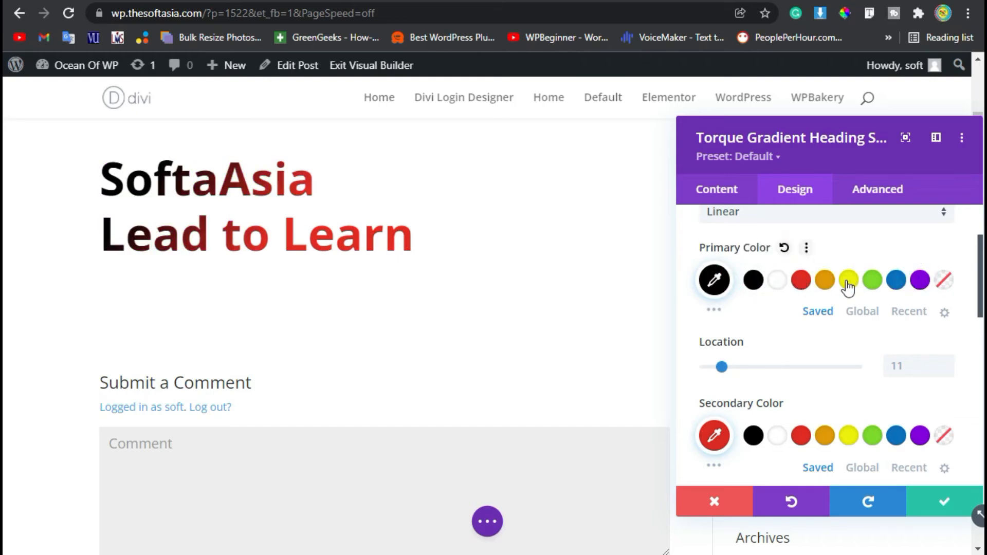
left_click(825, 282)
scroll(823, 308, "down", 2)
scroll(843, 345, "up", 4)
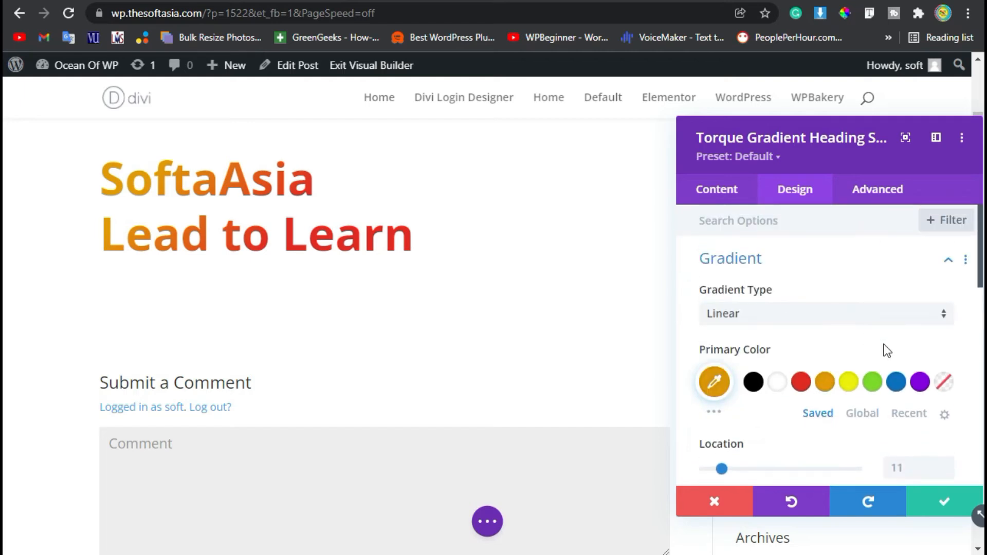
left_click(873, 381)
- Try several swatches and set the gradient's secondary color to red
scroll(760, 333, "down", 4)
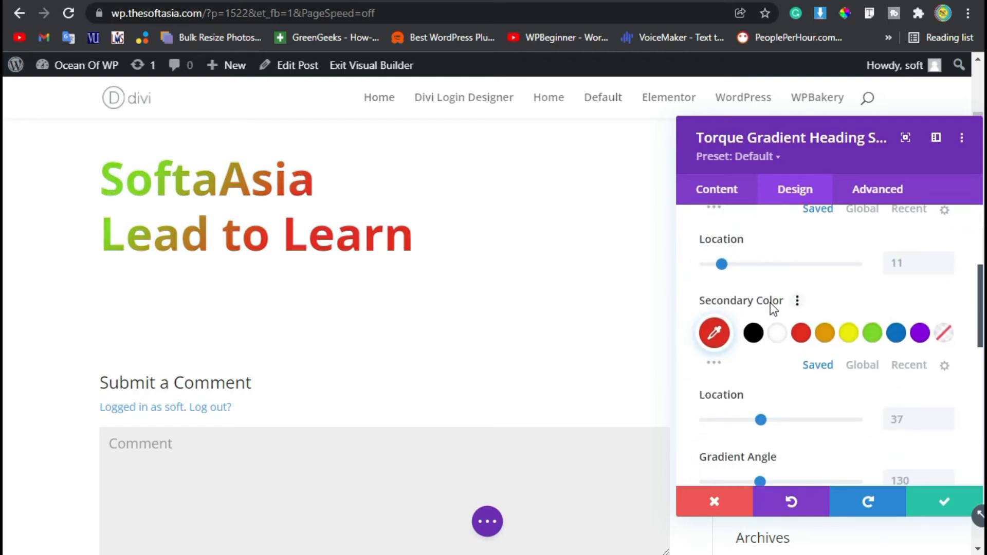
left_click(857, 337)
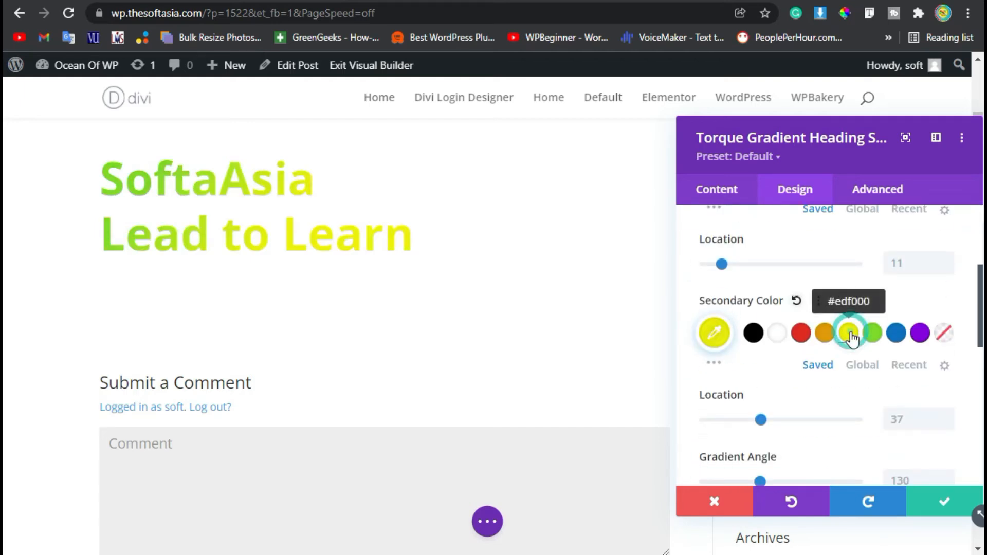
left_click(918, 336)
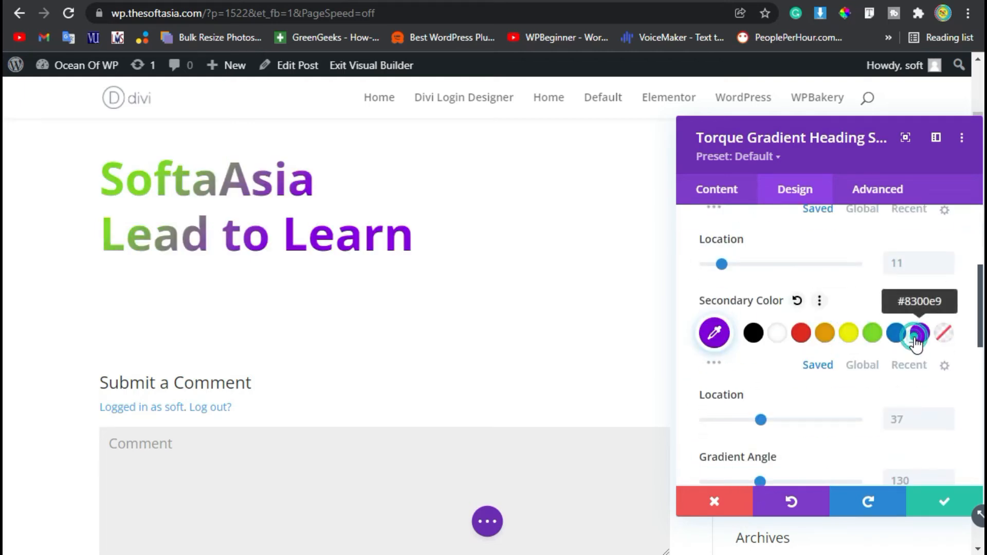
left_click(802, 335)
- Set the secondary color's location to 45
scroll(804, 367, "down", 6)
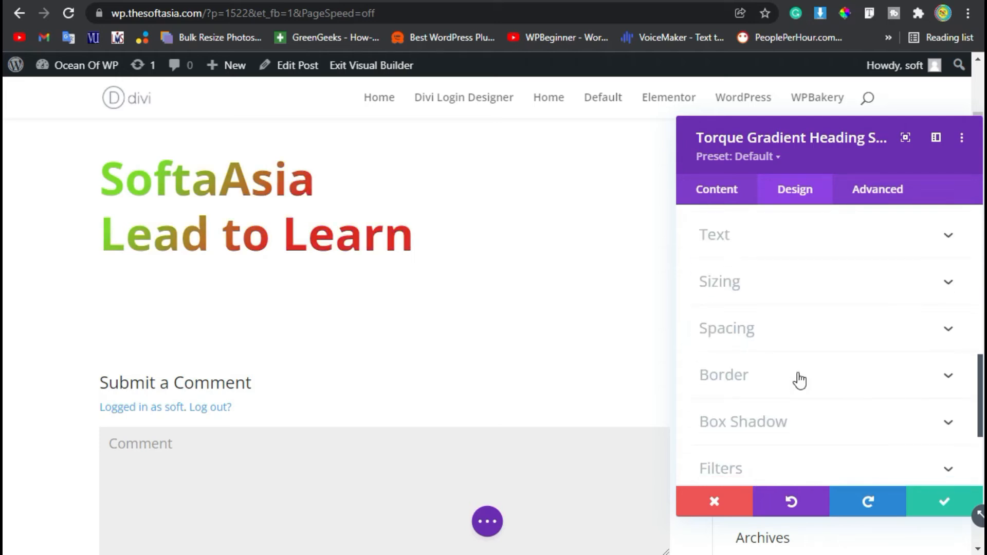
scroll(798, 379, "up", 4)
mouse_move(764, 318)
left_mouse_down()
mouse_move(863, 320)
mouse_move(774, 319)
left_mouse_up()
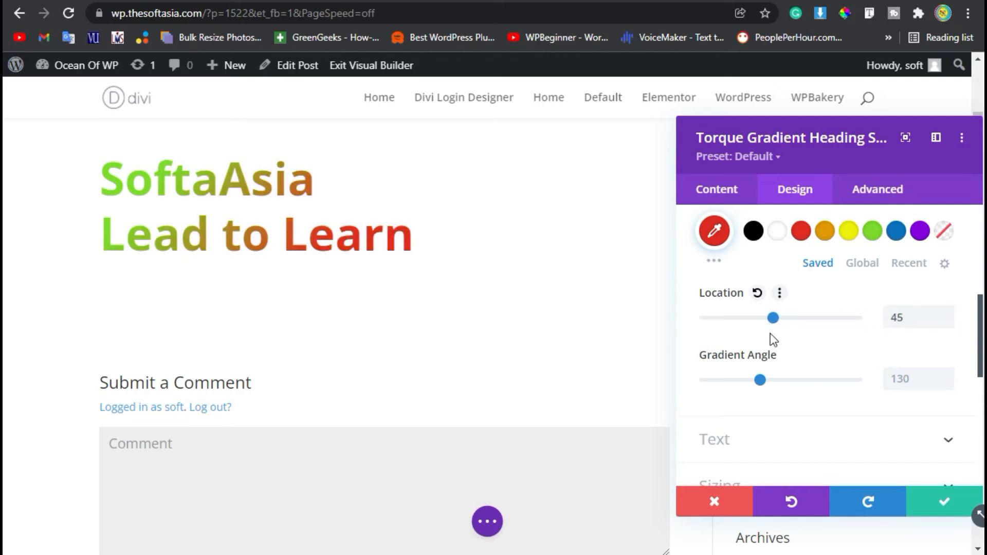
- Adjust the gradient angle, finishing at 125
left_click_drag(759, 381, 795, 381)
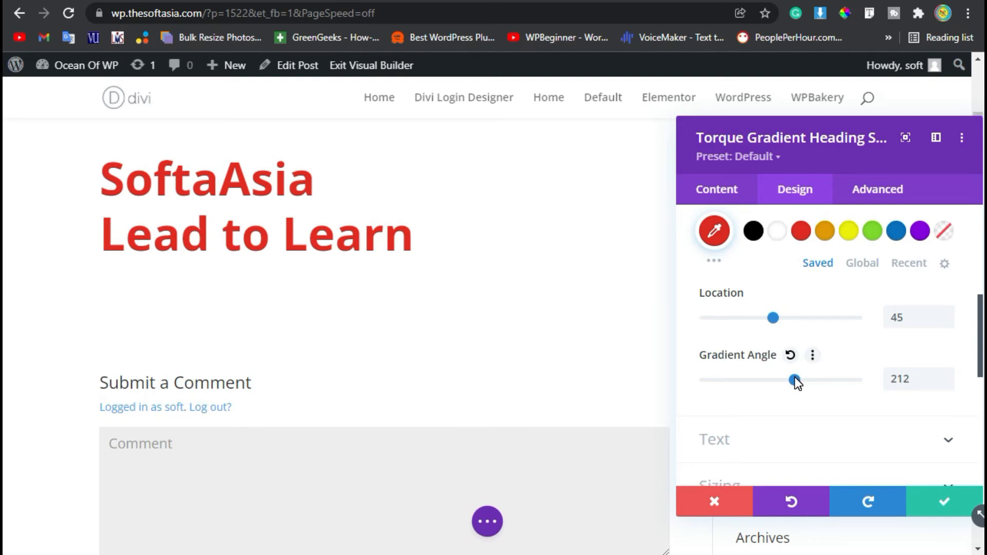
scroll(226, 232, "up", 2)
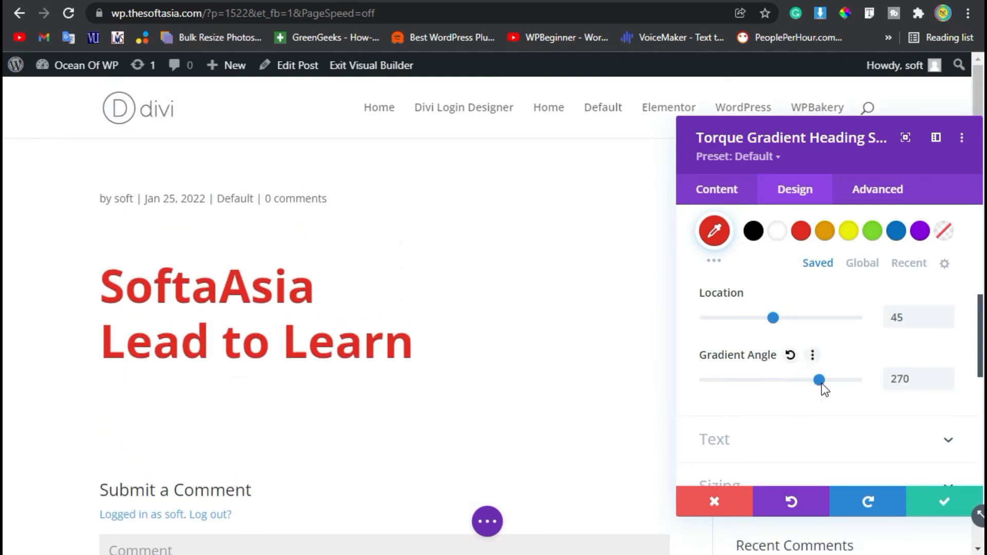
left_click_drag(836, 385, 872, 381)
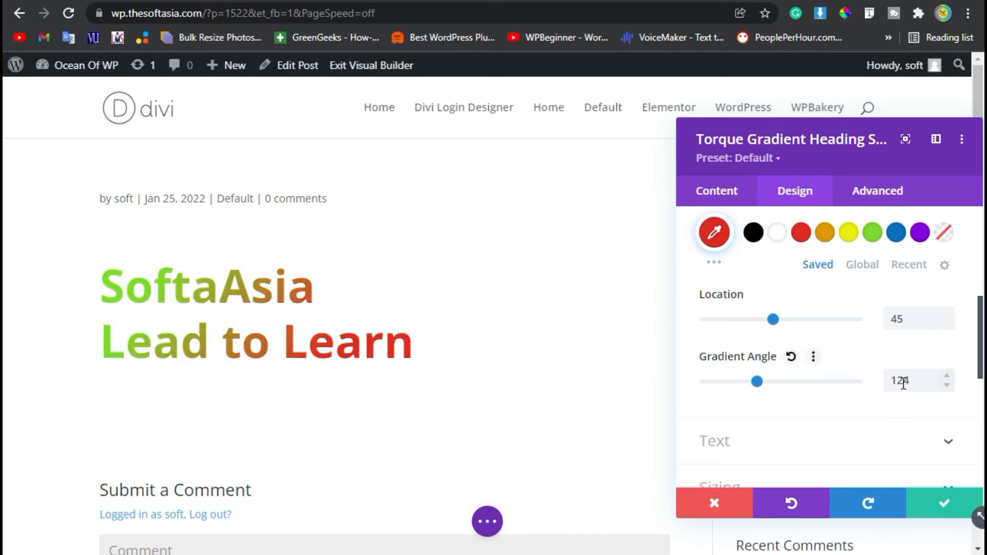
left_click(903, 381)
left_click(950, 375)
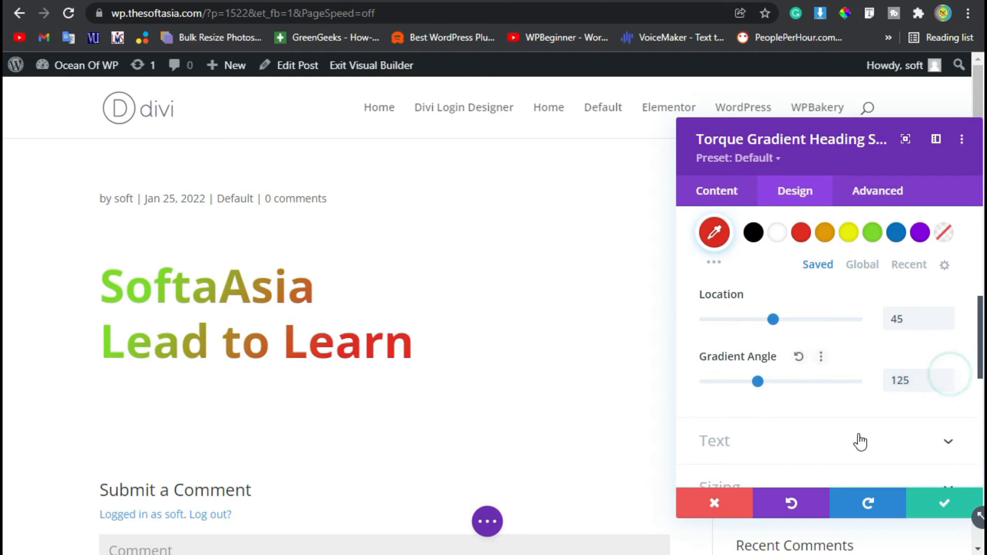
- Open the Text settings and pick a different font for the heading
left_click(860, 441)
left_click(804, 288)
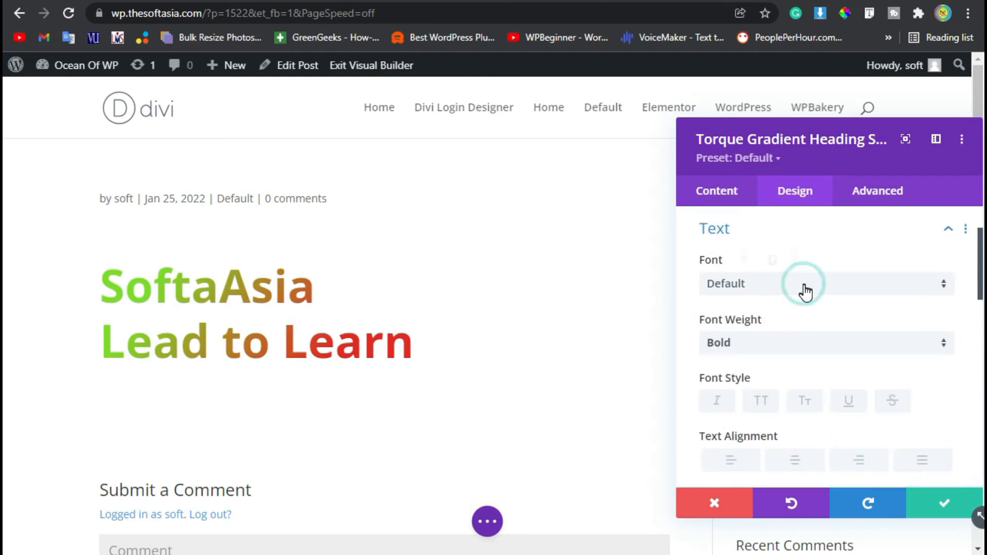
scroll(797, 427, "down", 3)
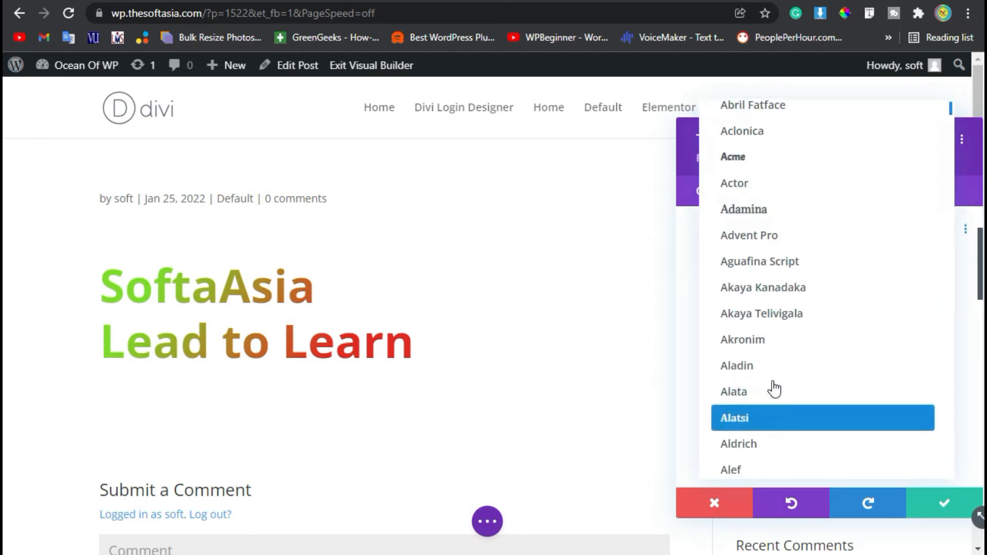
left_click(776, 392)
scroll(789, 353, "down", 3)
left_click(788, 241)
left_click(782, 290)
- Set the heading's text size to 64px
scroll(808, 397, "down", 2)
left_click(946, 310)
left_click(946, 311)
left_click(946, 310)
left_click(946, 310)
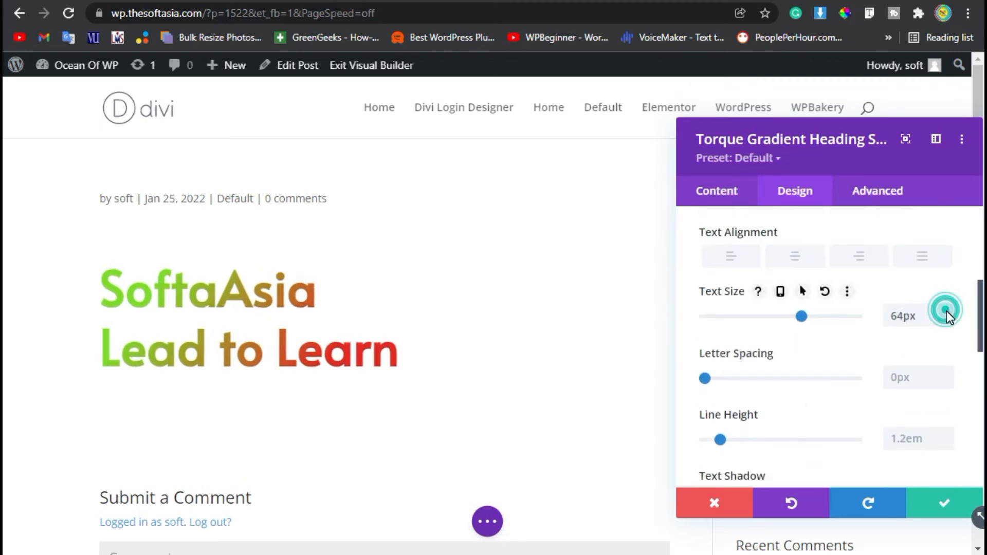
- Confirm the module settings and save the post as a draft
left_click(940, 502)
left_click(487, 522)
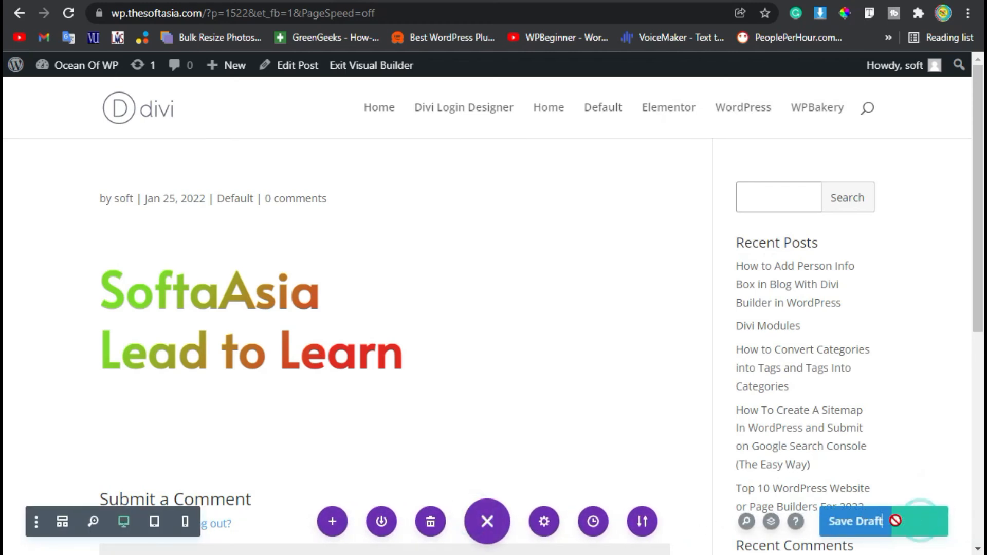
scroll(299, 362, "down", 4)
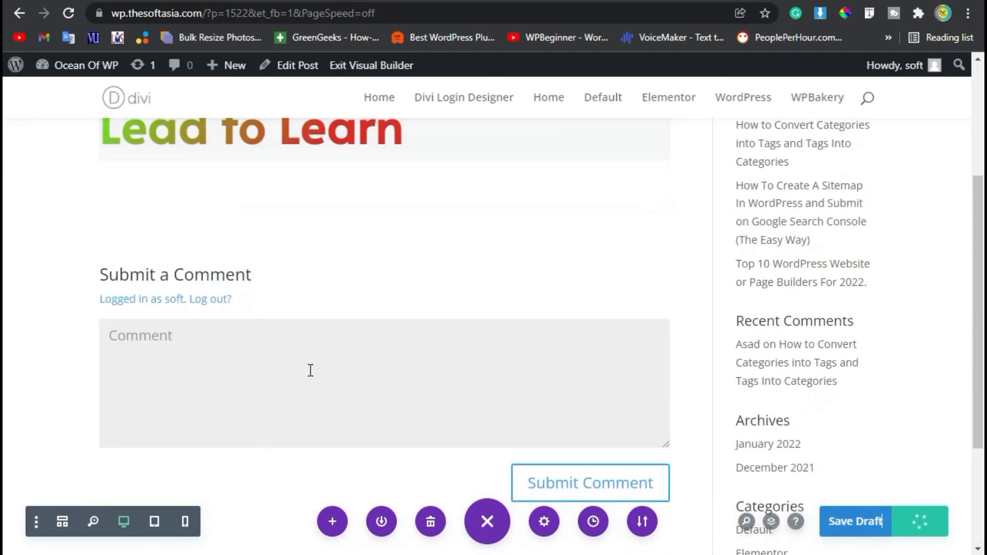
scroll(314, 375, "up", 2)
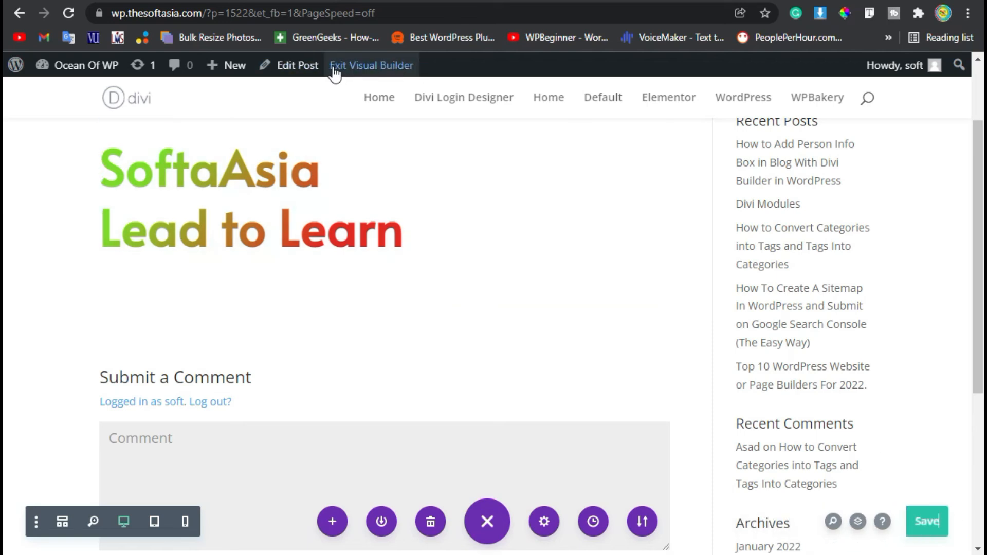
- Exit the Visual Builder and inspect the gradient heading on the live post
left_click(377, 72)
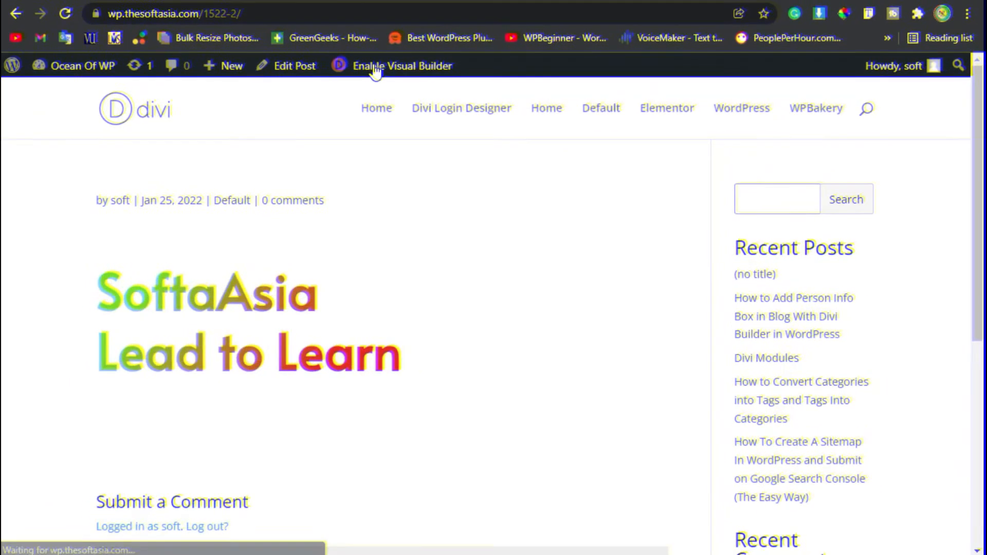
scroll(289, 220, "down", 3)
scroll(306, 252, "up", 1)
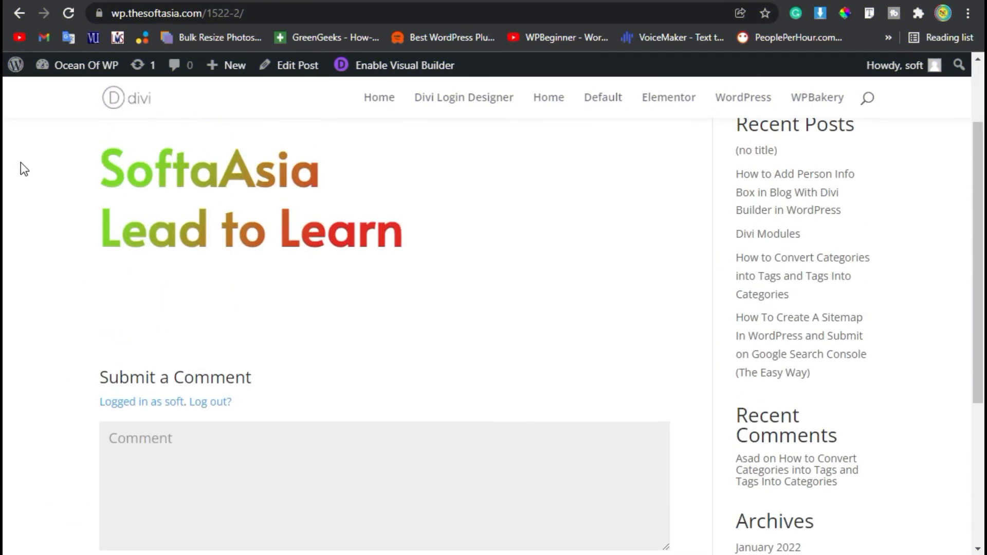
left_click_drag(99, 167, 341, 168)
left_click(435, 211)
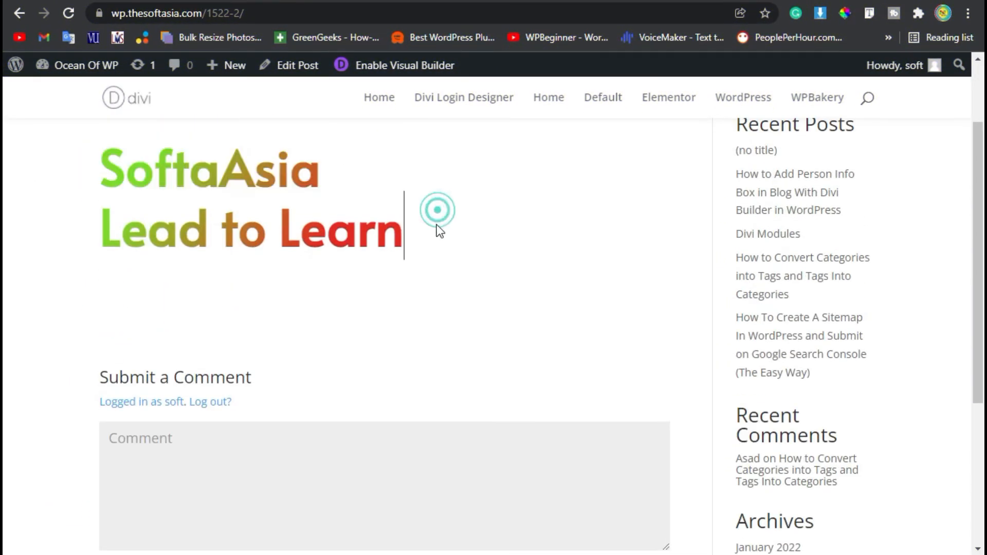
left_click_drag(93, 232, 418, 231)
left_click(419, 231)
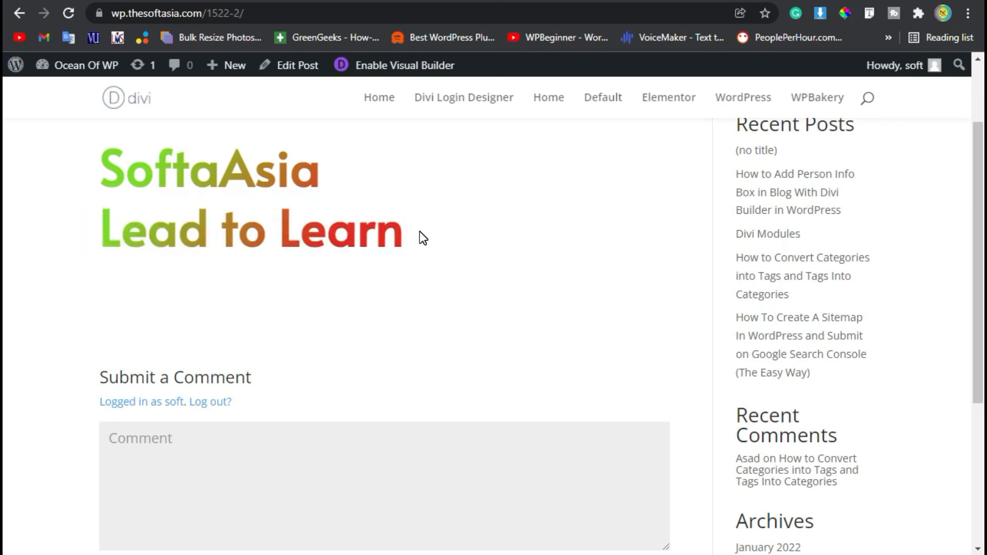